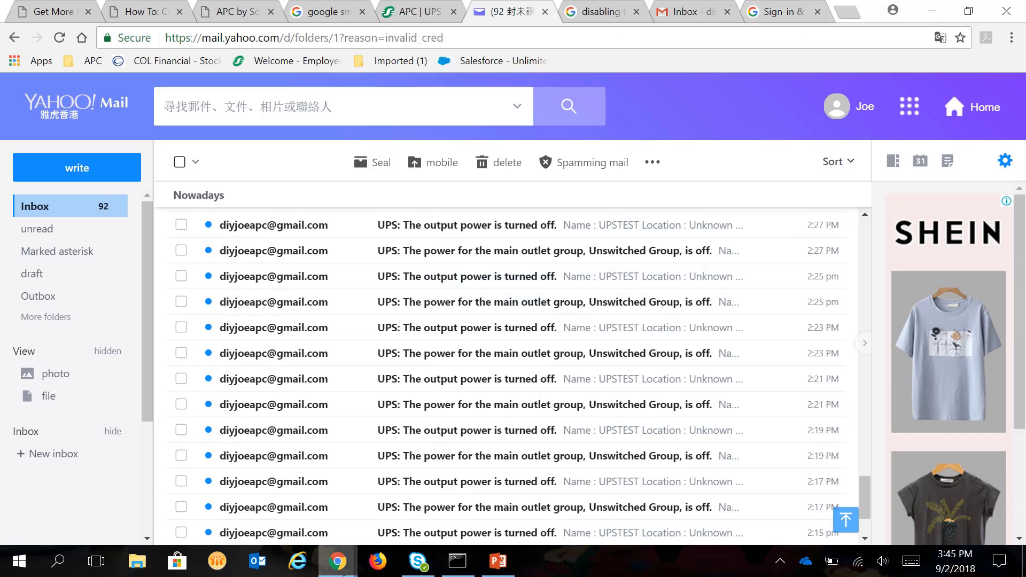
# Step: Log on to the UPS management card with its user name and password
pyautogui.moveTo(350, 572)
pyautogui.click(382, 527)
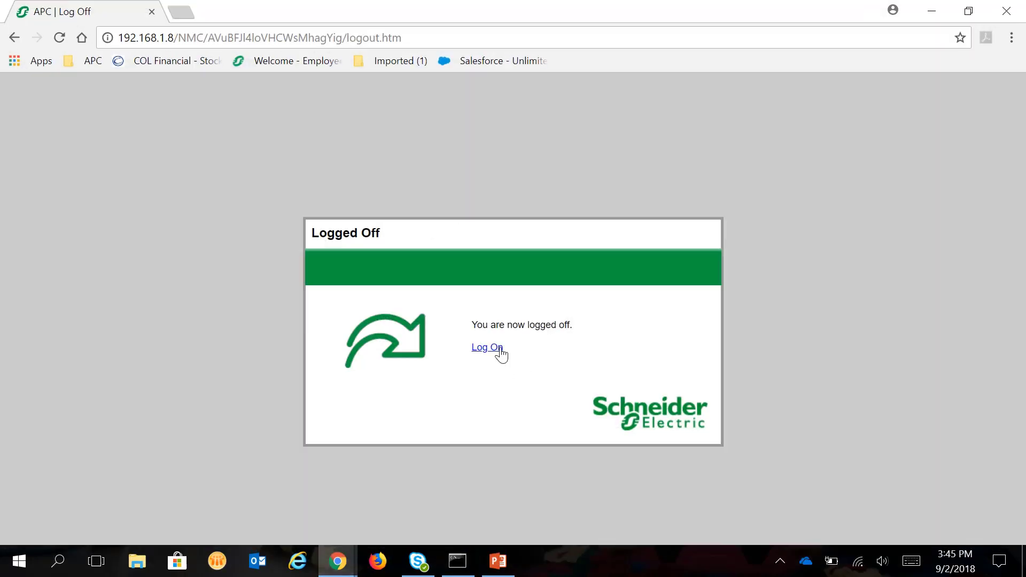
pyautogui.click(497, 349)
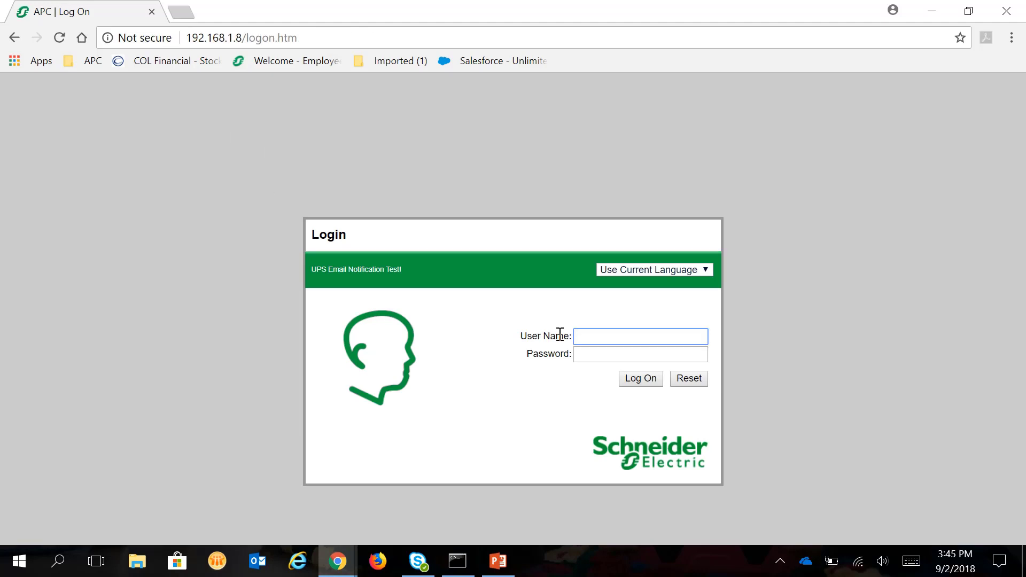
pyautogui.write('apc')
pyautogui.press('Tab')
pyautogui.write('apc')
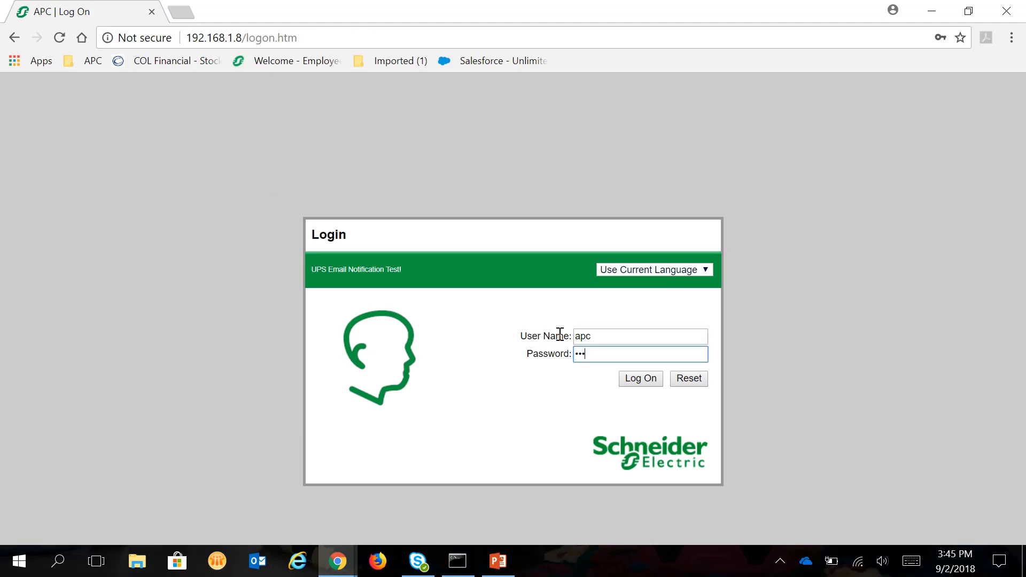
pyautogui.press('Return')
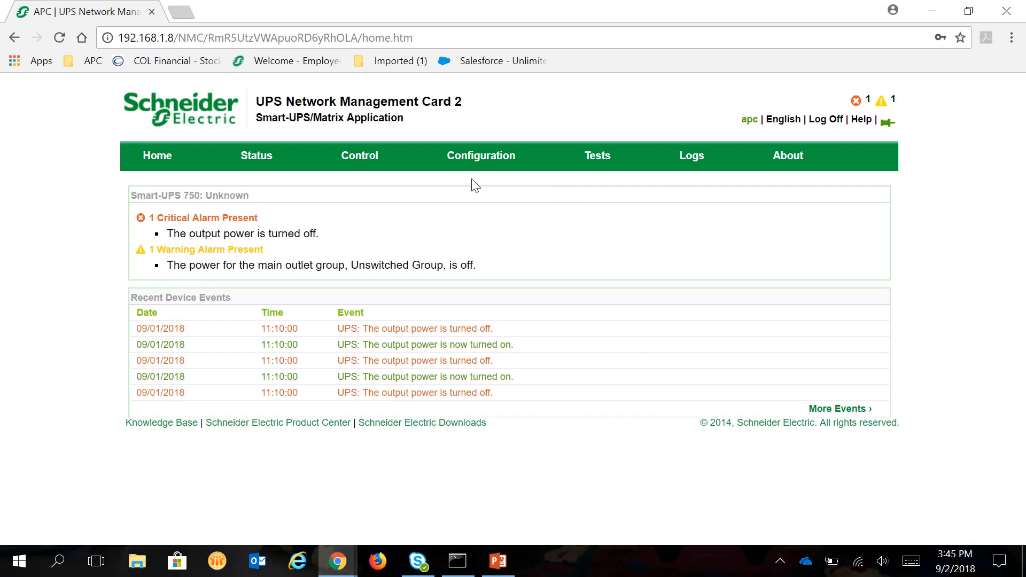
# Step: Go to Configuration > Notification > Event Actions > By Event
pyautogui.moveTo(470, 167)
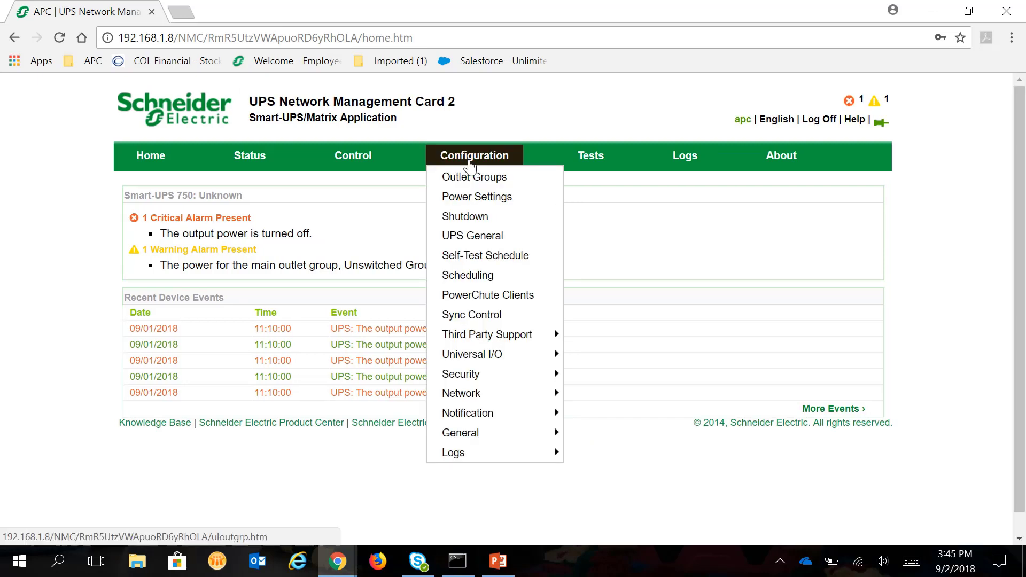
pyautogui.moveTo(489, 436)
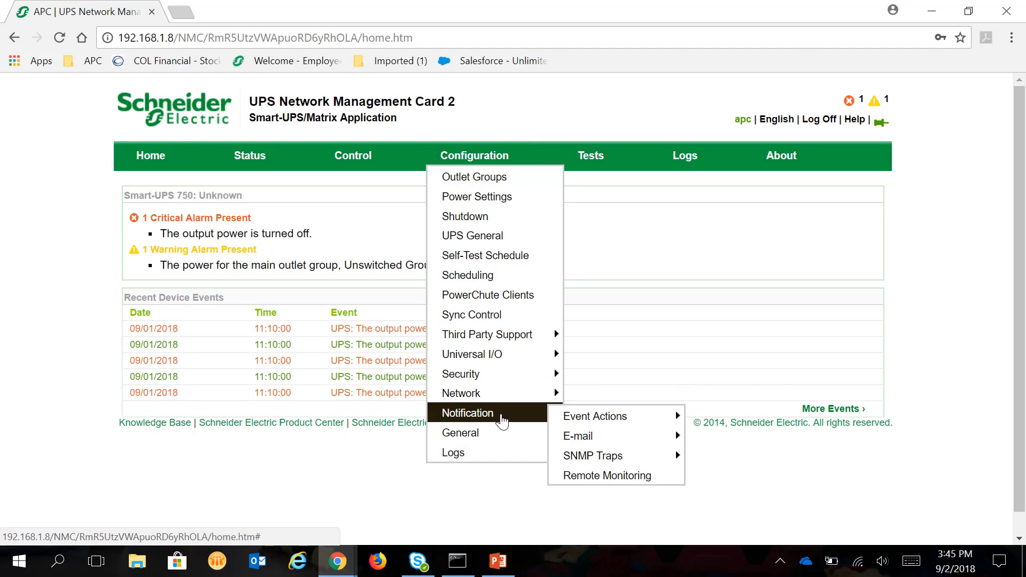
pyautogui.moveTo(586, 417)
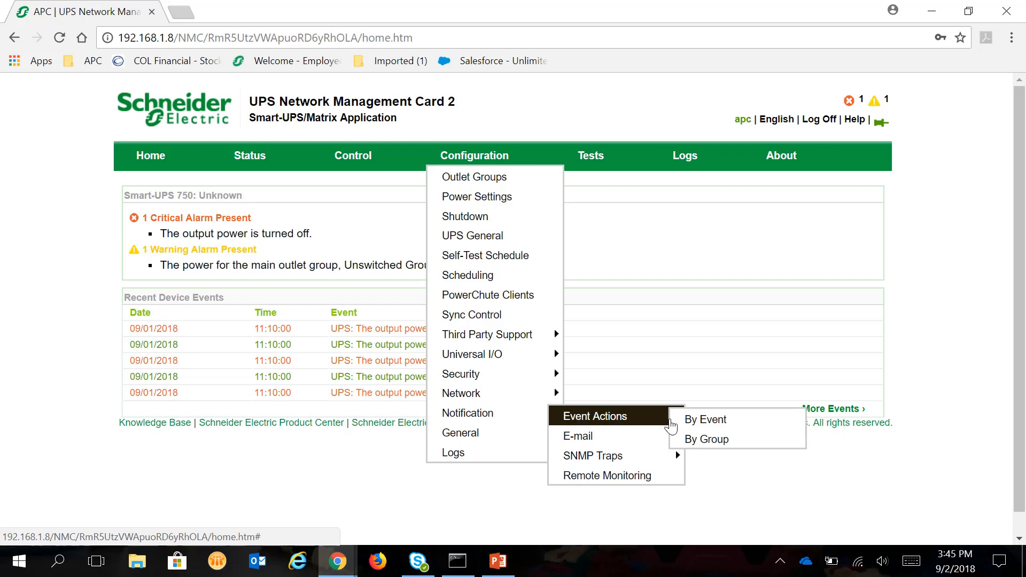
pyautogui.click(695, 420)
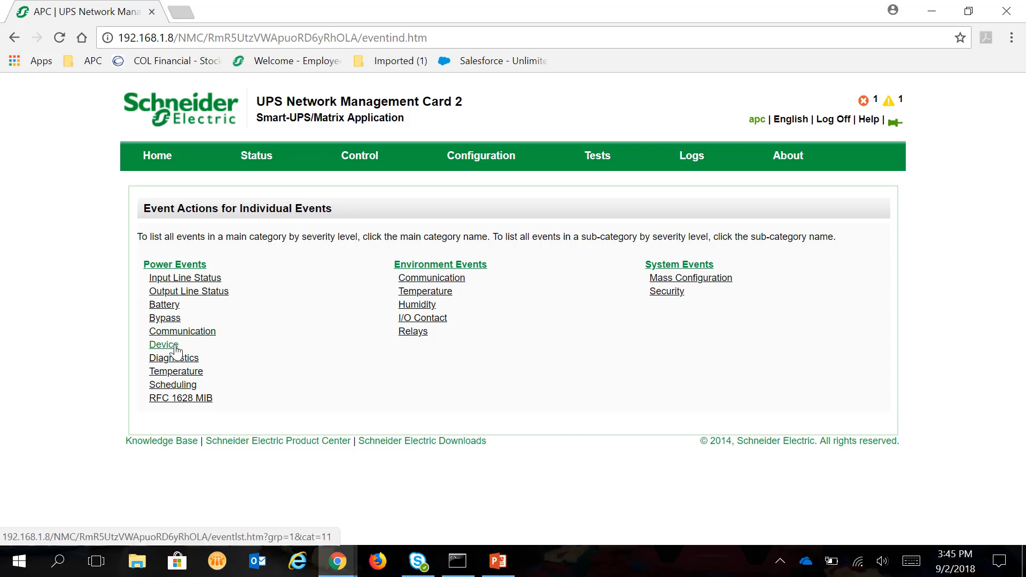
# Step: Under Power Events, open Output Line Status and select 'UPS: The output power is turned off.'
pyautogui.click(206, 292)
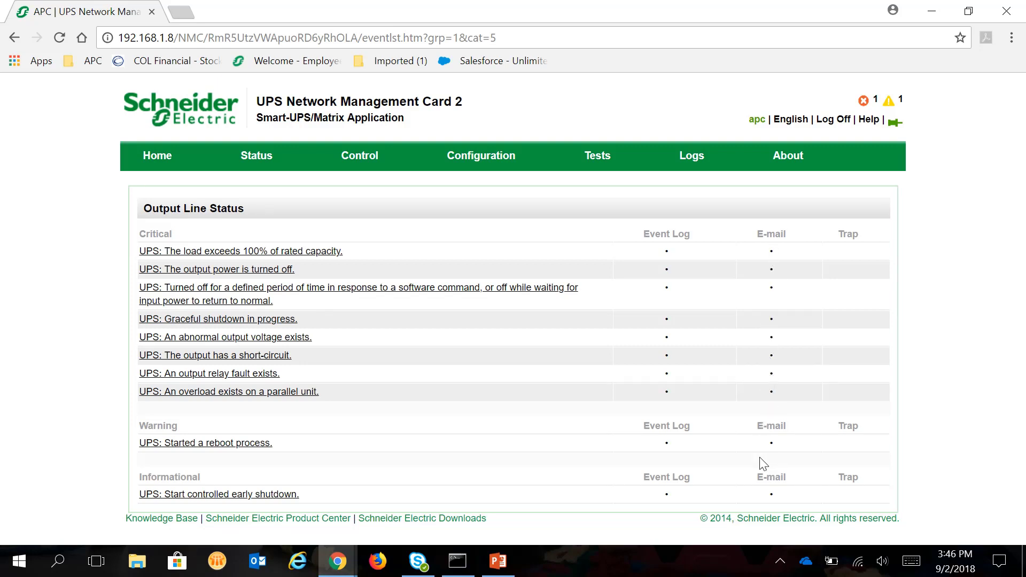
pyautogui.click(222, 270)
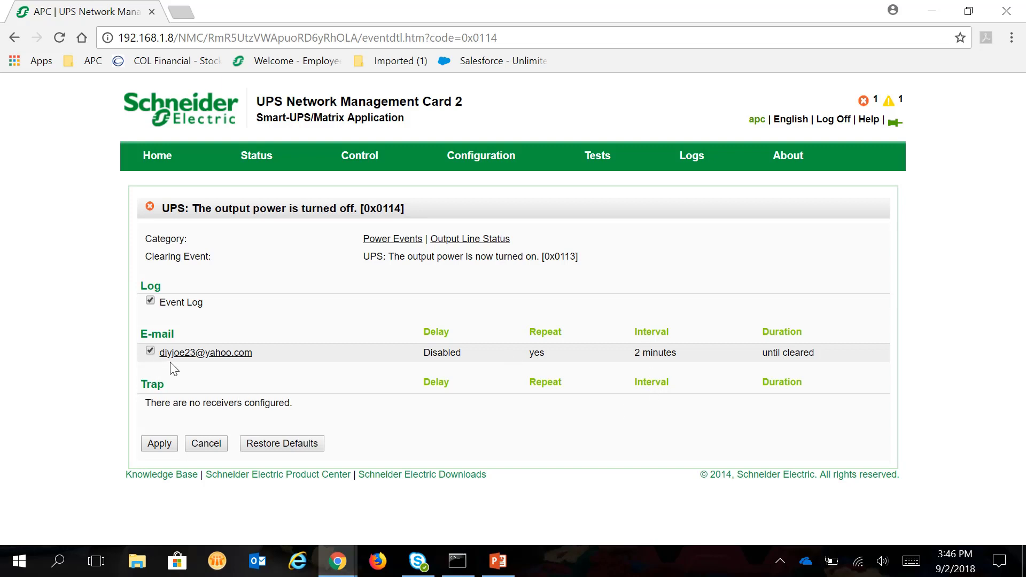
# Step: Open the e-mail recipient's notification parameters and change the repeat interval unit to hours
pyautogui.click(191, 353)
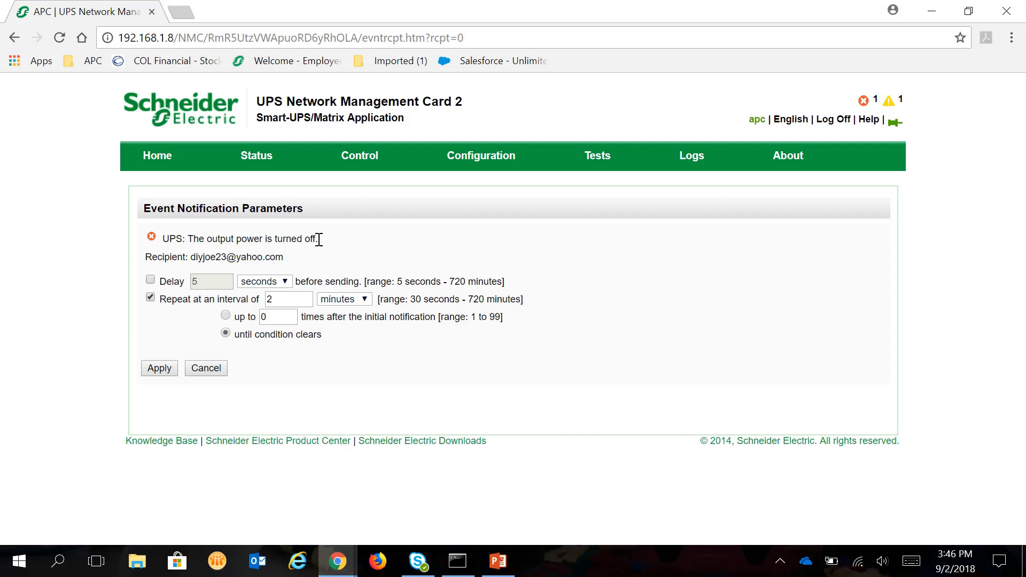
pyautogui.click(369, 301)
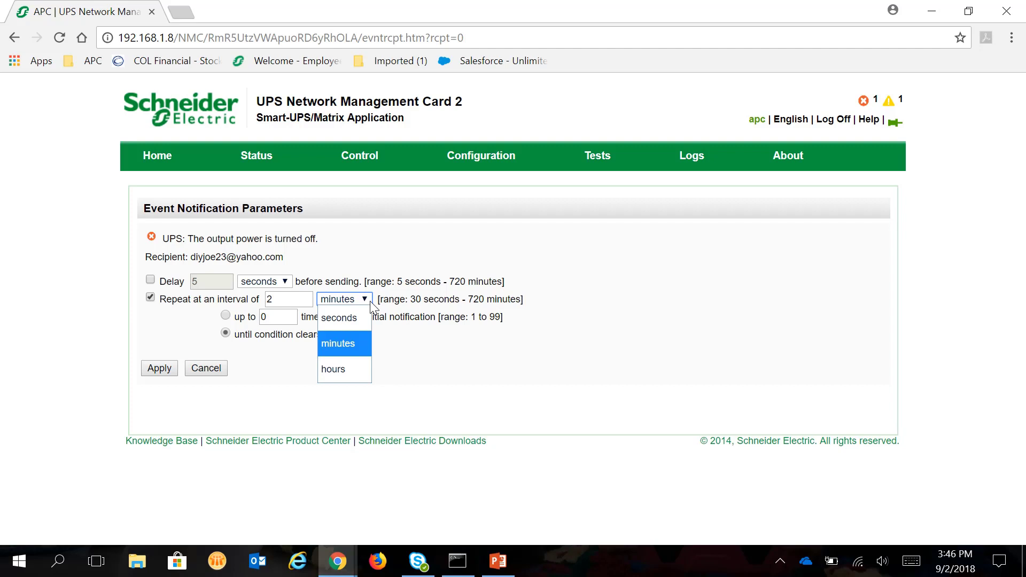
pyautogui.click(335, 370)
pyautogui.click(295, 300)
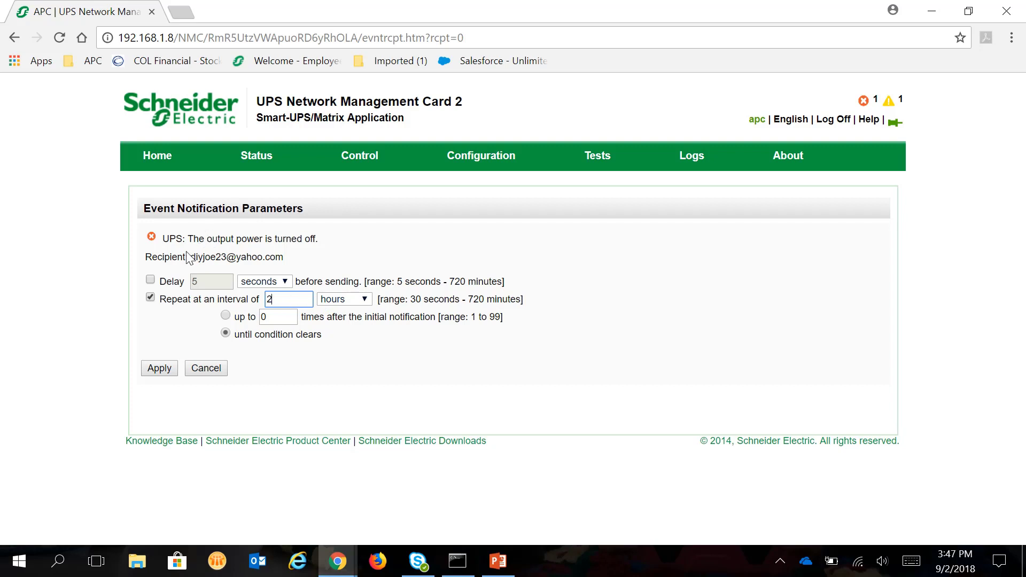
pyautogui.moveTo(193, 238); pyautogui.dragTo(233, 239)
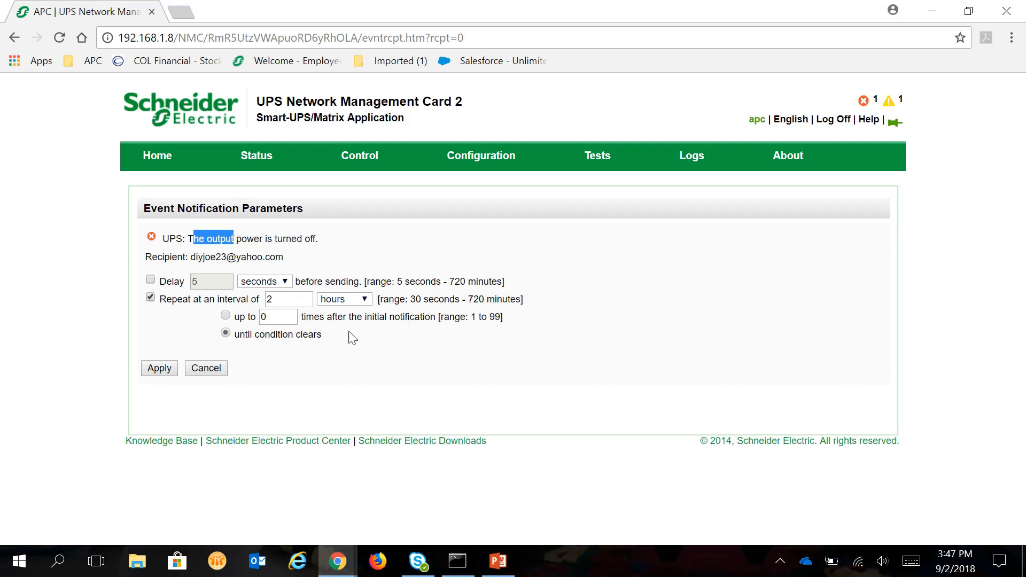
# Step: Set the output-power-off e-mail to repeat every 5 hours, up to 1 time, and apply
pyautogui.click(152, 301)
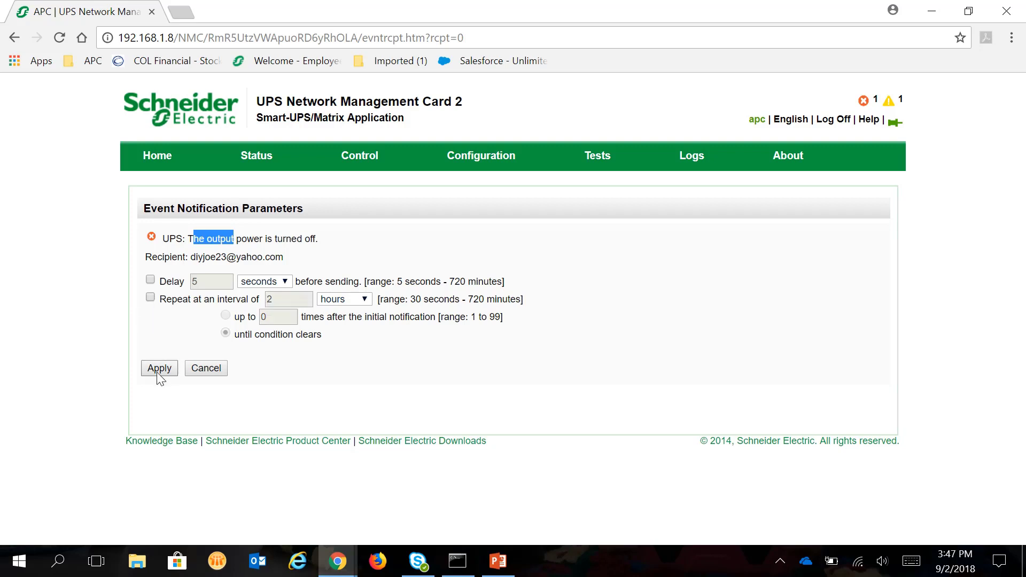
pyautogui.click(150, 298)
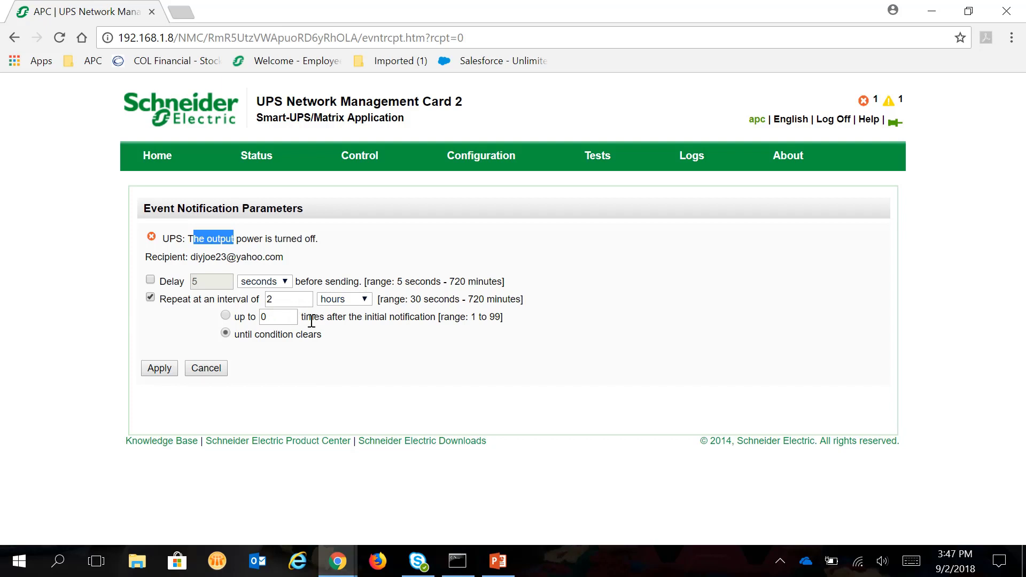
pyautogui.click(207, 245)
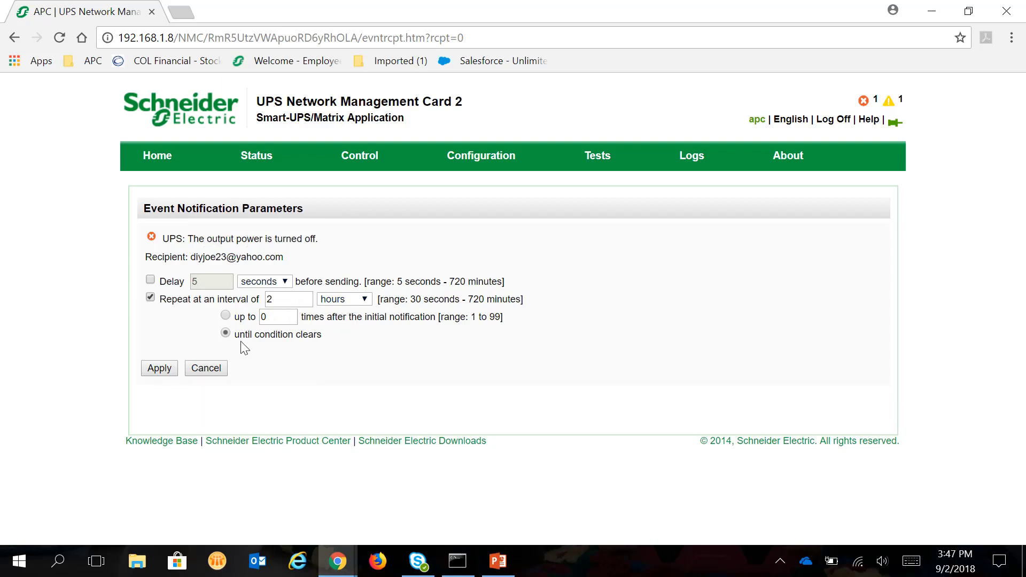
pyautogui.click(225, 316)
pyautogui.click(274, 317)
pyautogui.press('BackSpace')
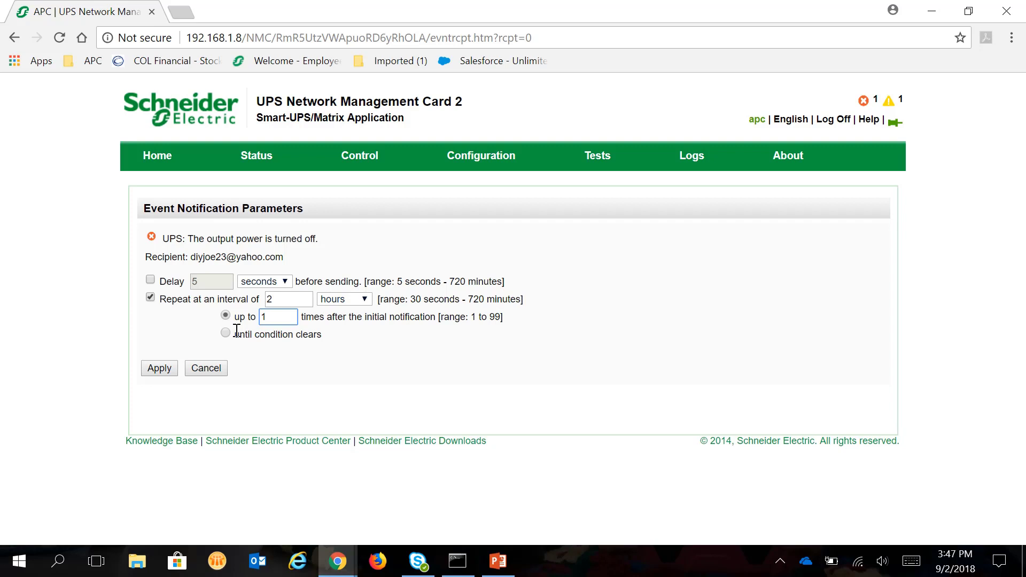
pyautogui.click(308, 300)
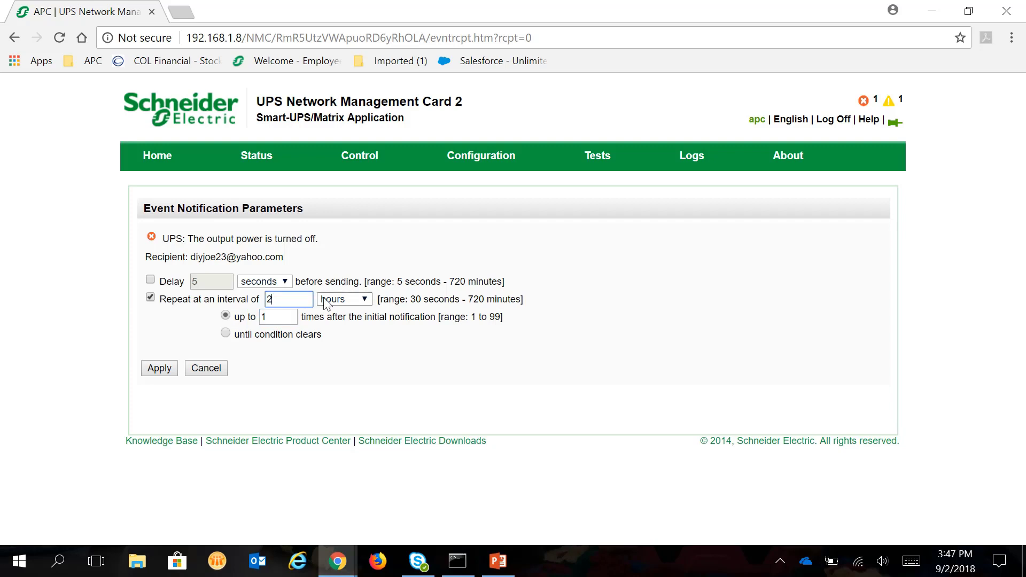
pyautogui.click(369, 299)
pyautogui.click(359, 369)
pyautogui.click(283, 299)
pyautogui.click(143, 374)
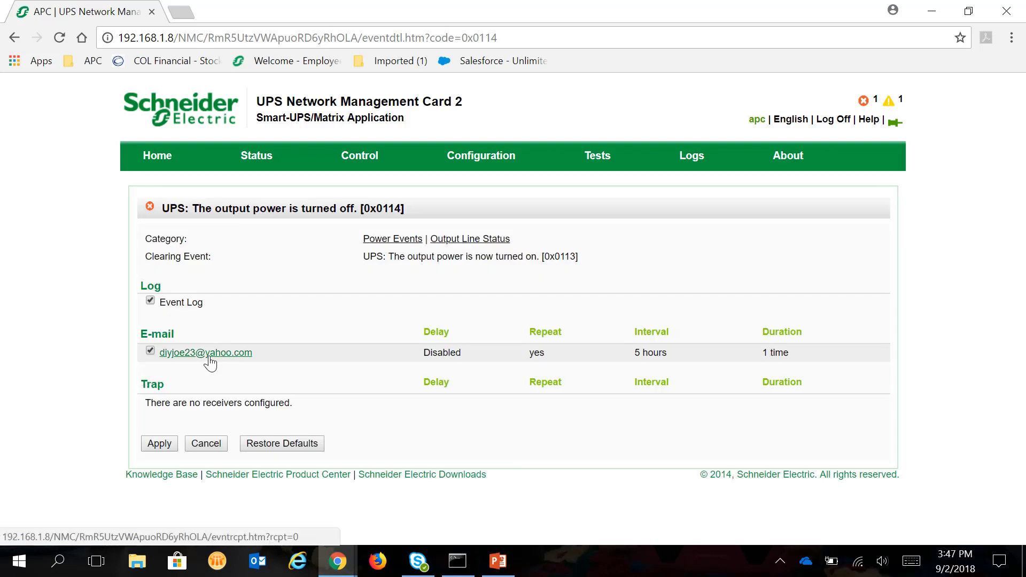
# Step: Reopen the recipient's parameters, choose repeating until the condition clears, then open Outlet Groups
pyautogui.click(207, 354)
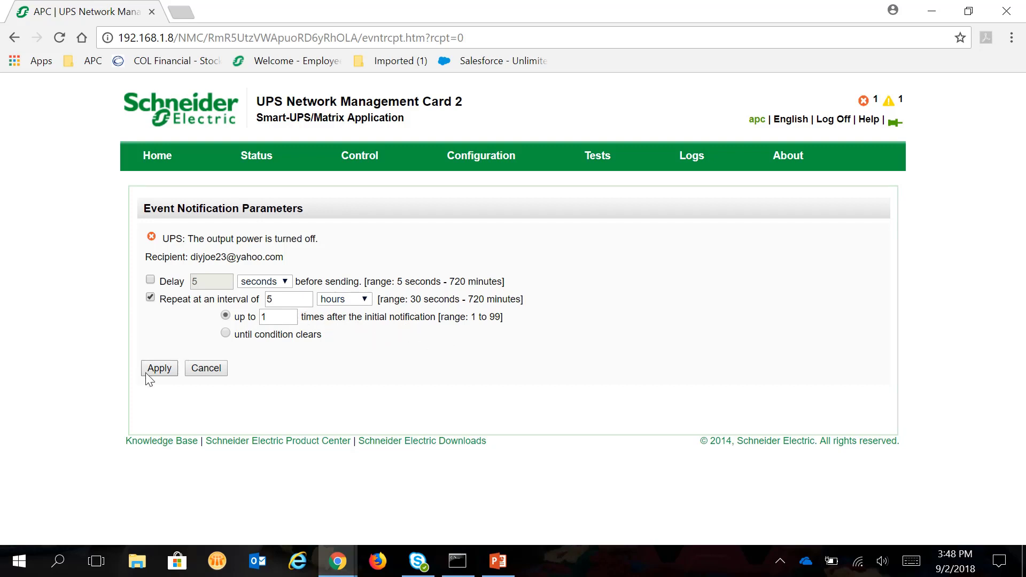
pyautogui.click(226, 333)
pyautogui.moveTo(194, 238); pyautogui.dragTo(326, 239)
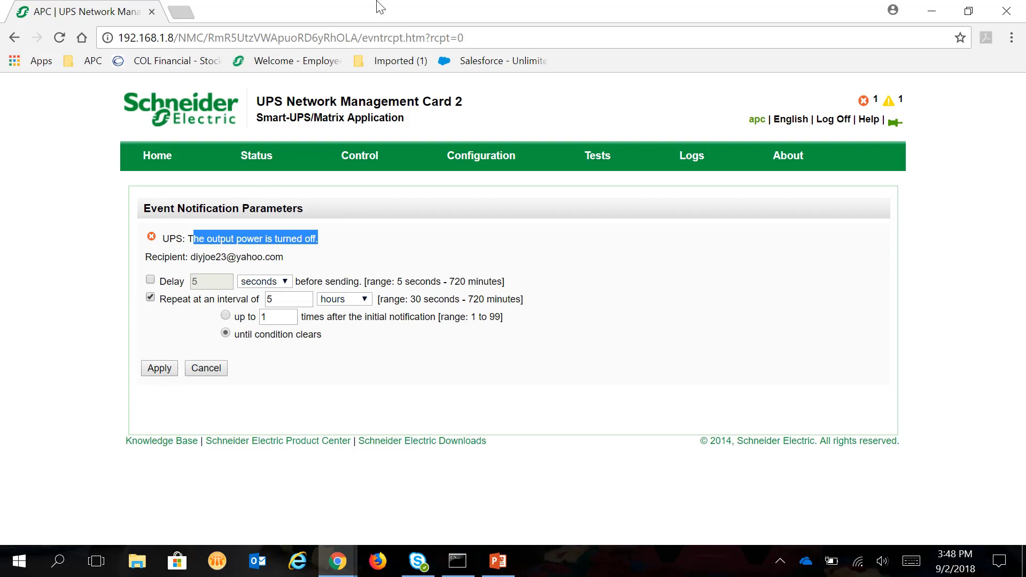
pyautogui.click(407, 16)
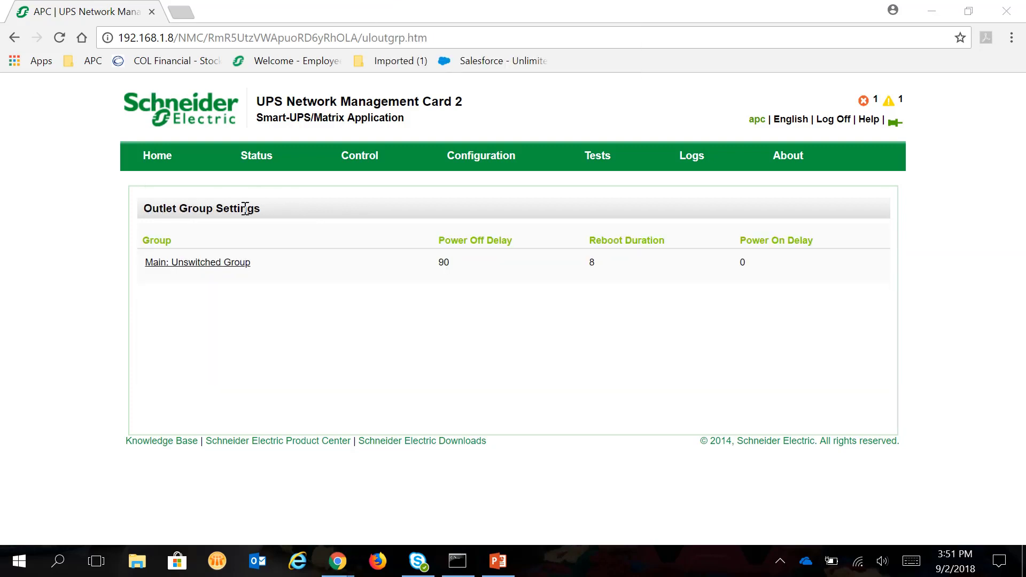
# Step: Go to Configuration > Notification > Event Actions > By Group
pyautogui.moveTo(483, 160)
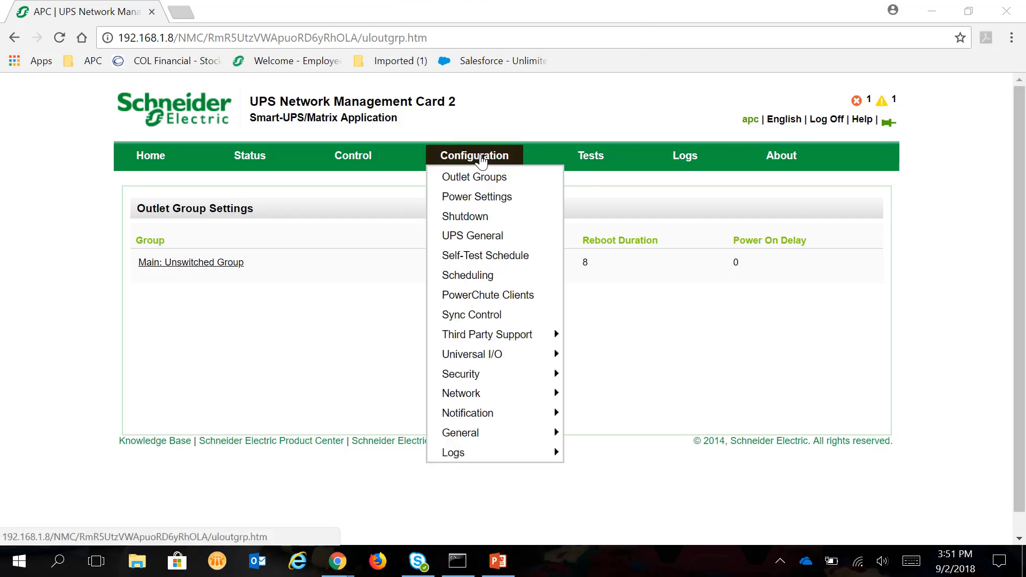
pyautogui.moveTo(496, 417)
pyautogui.moveTo(570, 419)
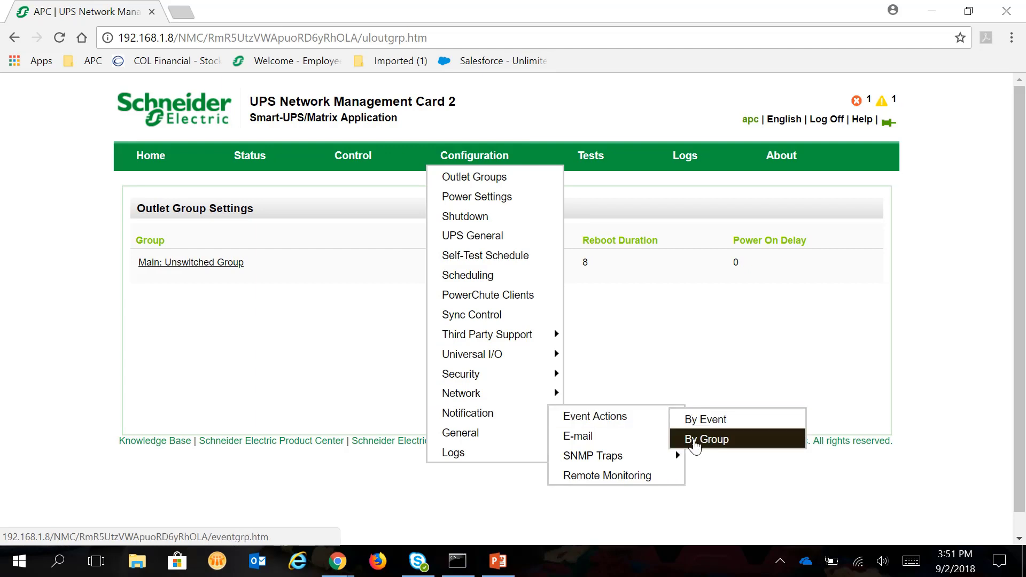
pyautogui.click(695, 444)
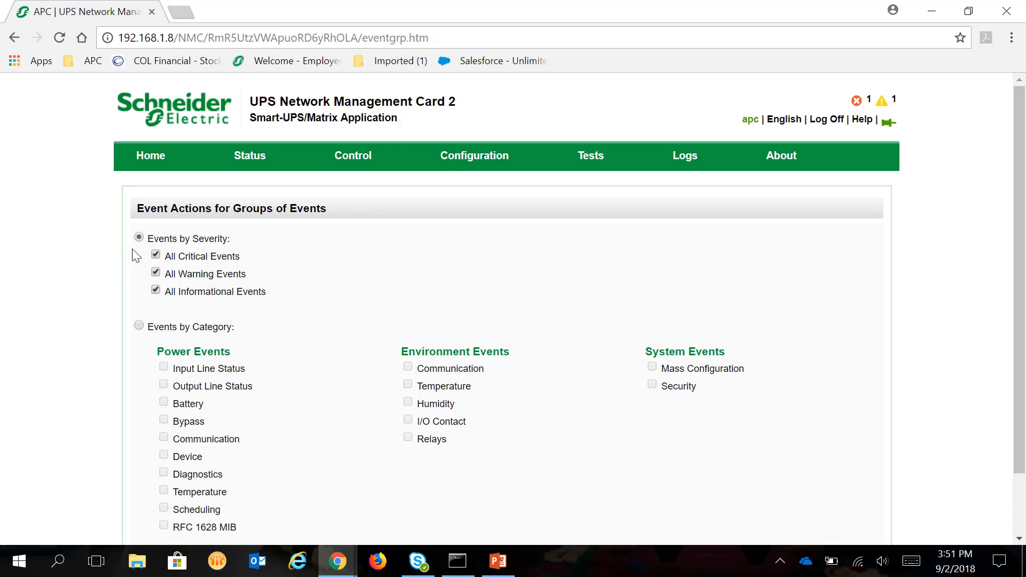
pyautogui.click(156, 273)
pyautogui.click(155, 290)
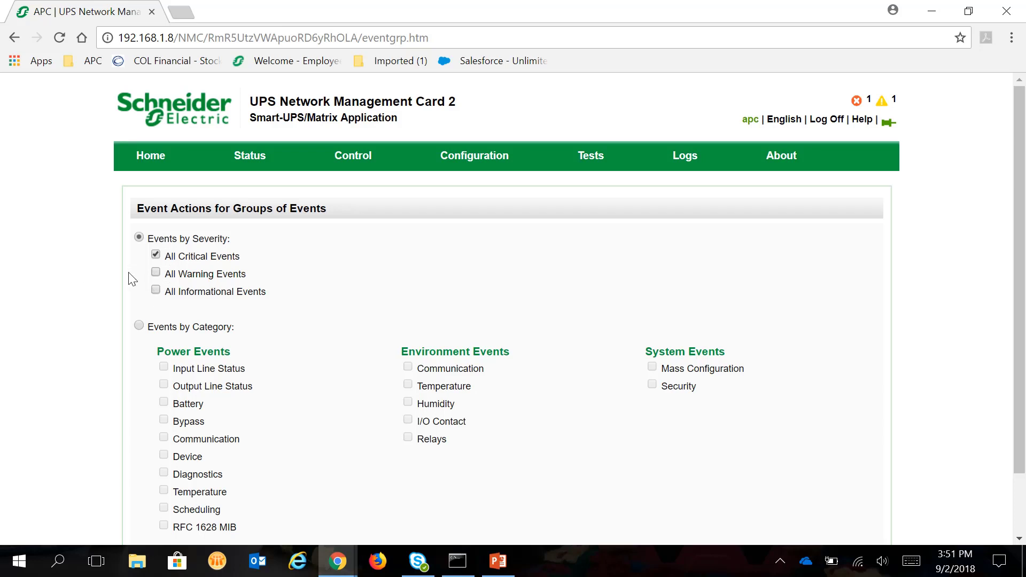
pyautogui.click(156, 272)
pyautogui.click(155, 291)
pyautogui.scroll(-1, 131, 353)
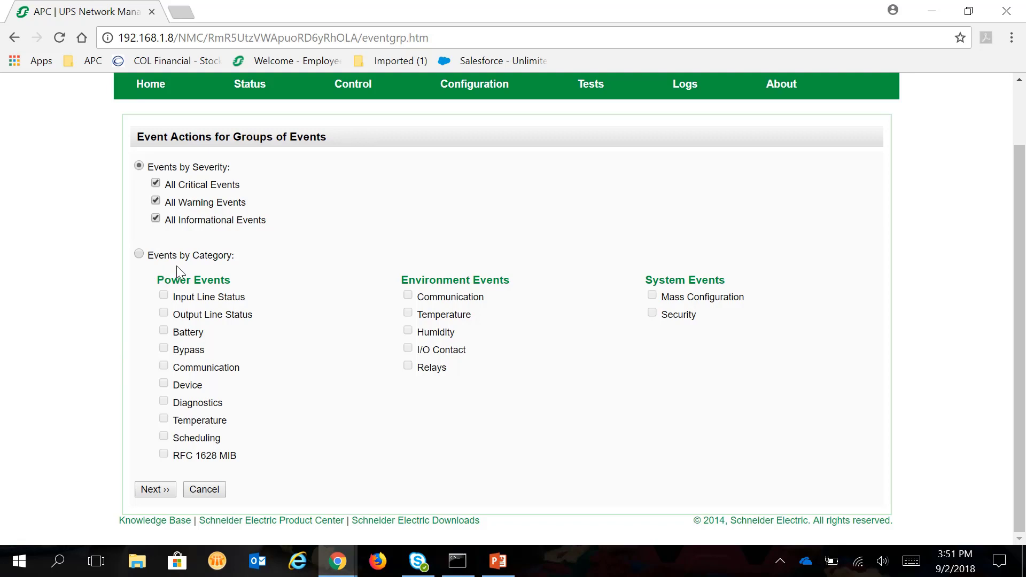
pyautogui.click(140, 254)
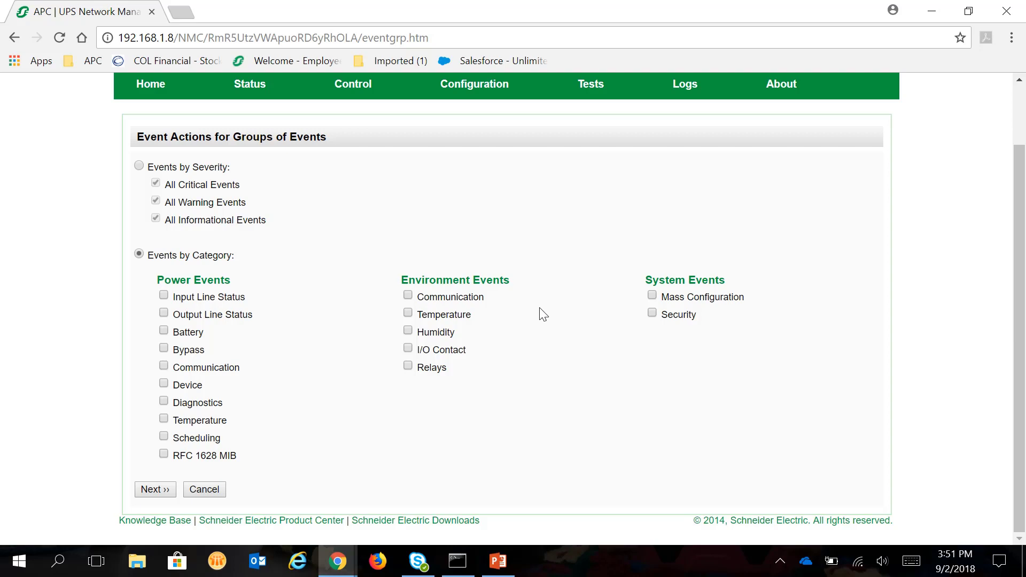
pyautogui.click(137, 166)
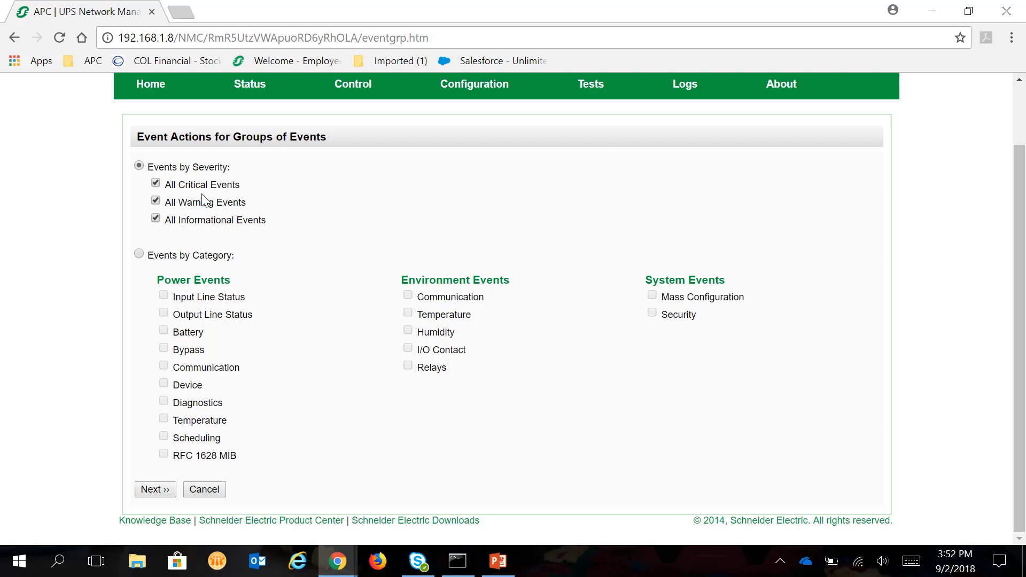
# Step: Choose E-mail Recipients as the action for all severities and tick the single recipient
pyautogui.click(161, 490)
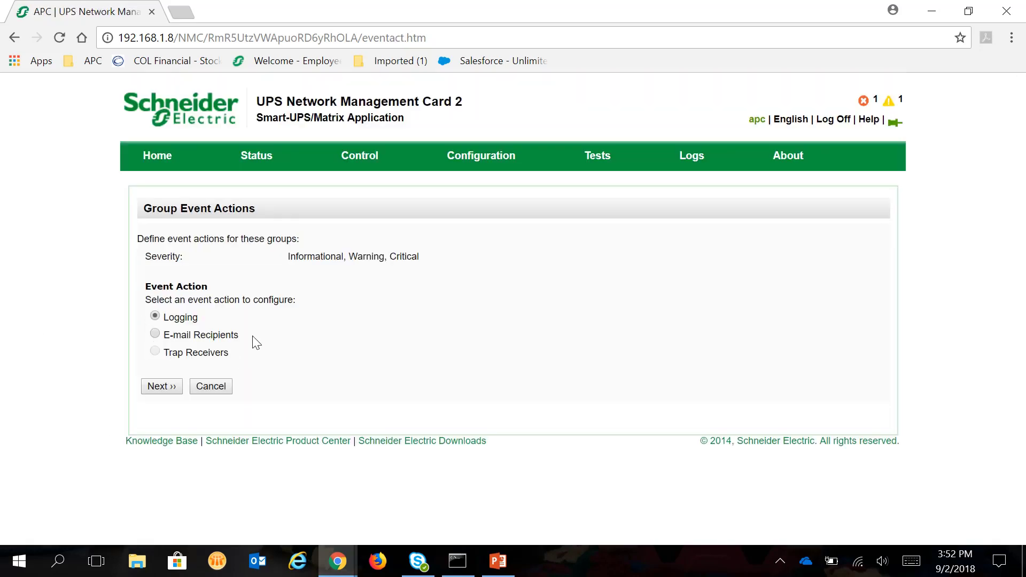
pyautogui.click(155, 335)
pyautogui.click(154, 319)
pyautogui.click(155, 333)
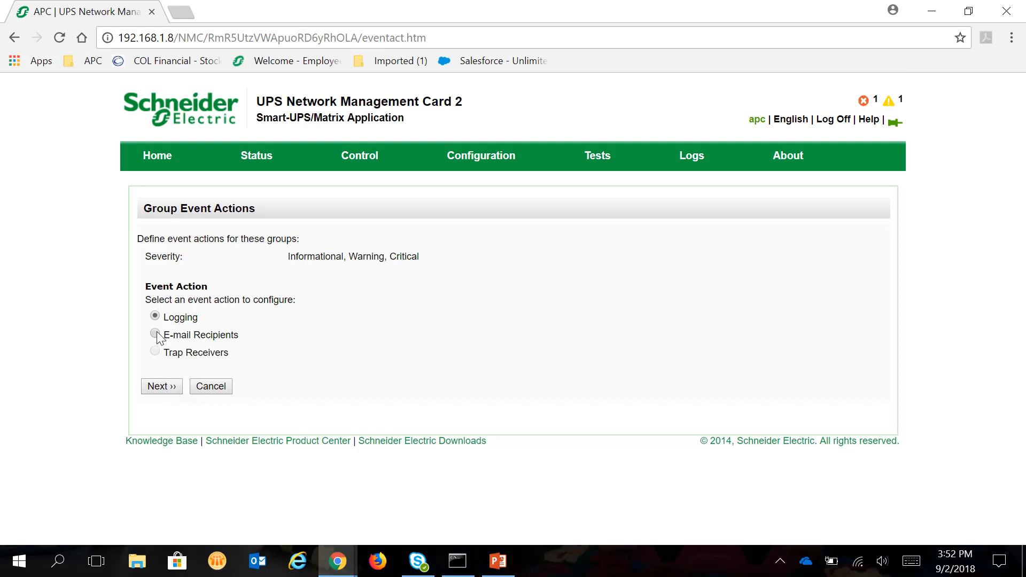
pyautogui.click(161, 388)
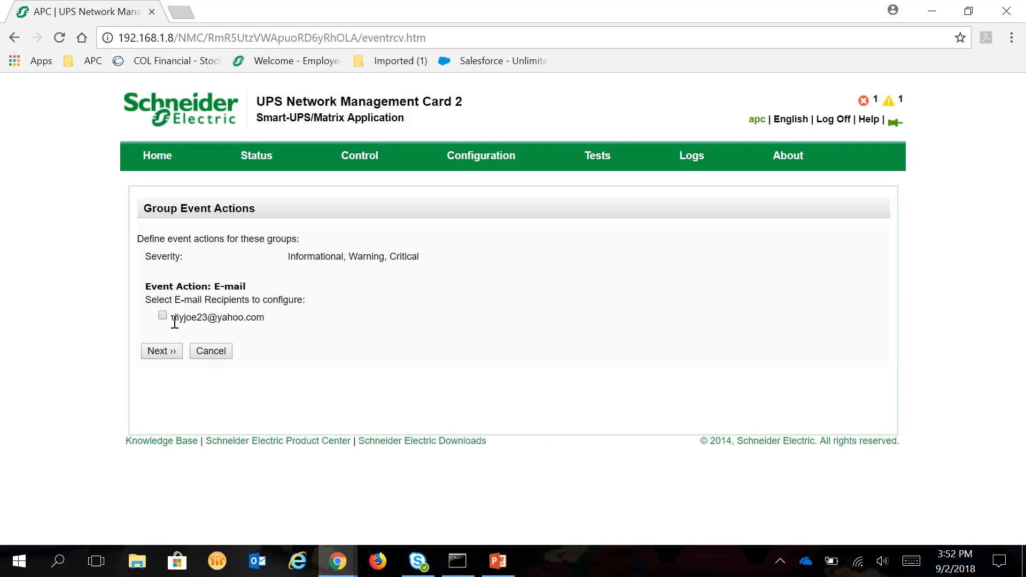
pyautogui.click(162, 316)
# Step: Set the group e-mail to repeat every 1 hour, up to 1 time, and proceed to review
pyautogui.click(164, 351)
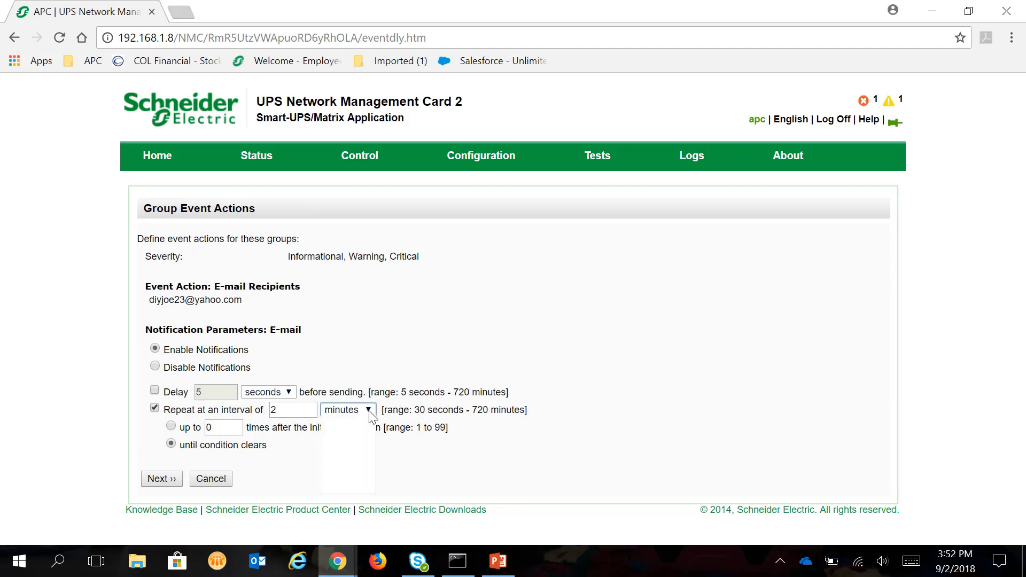
pyautogui.click(327, 410)
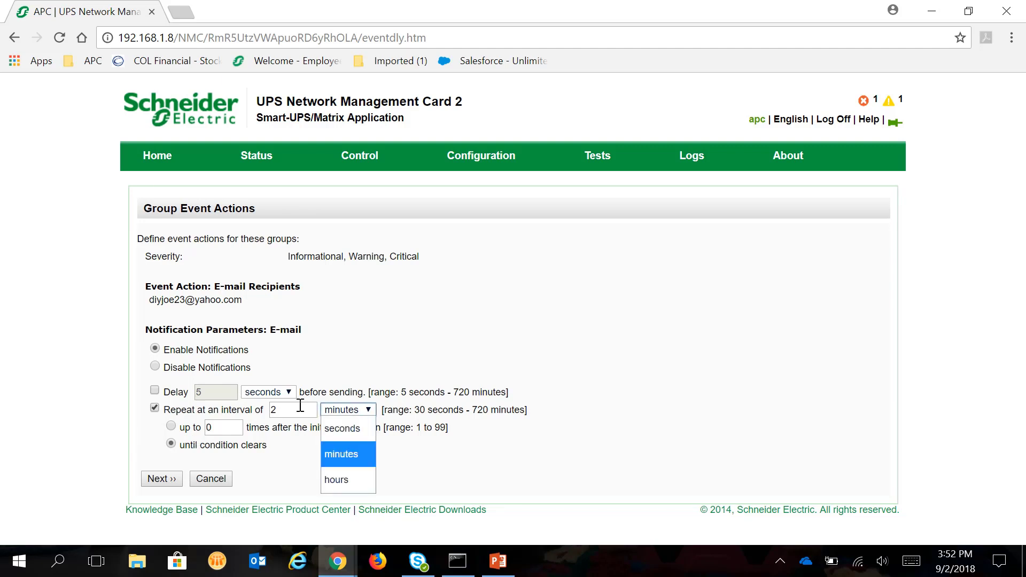
pyautogui.click(352, 482)
pyautogui.click(274, 410)
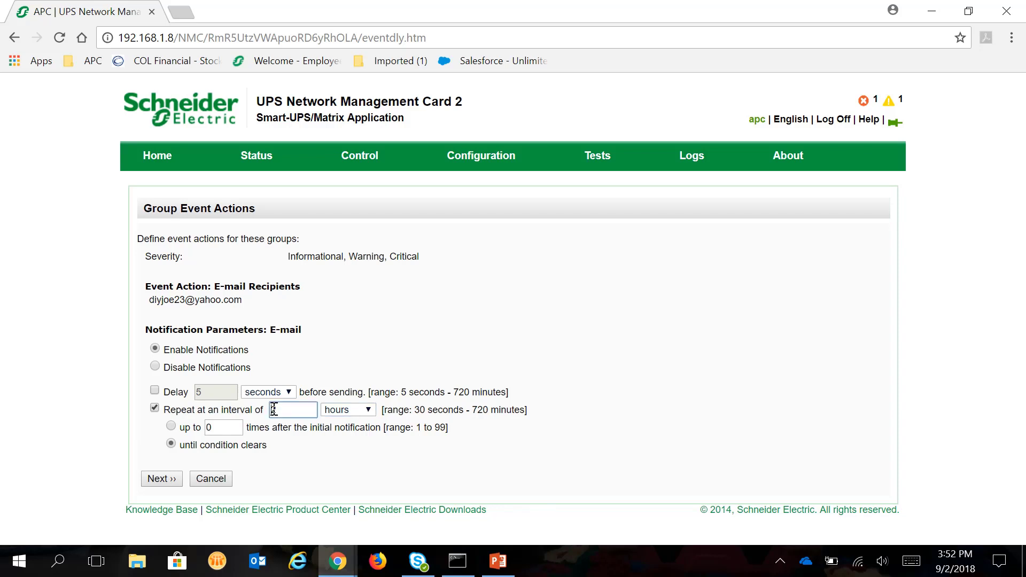
pyautogui.click(284, 462)
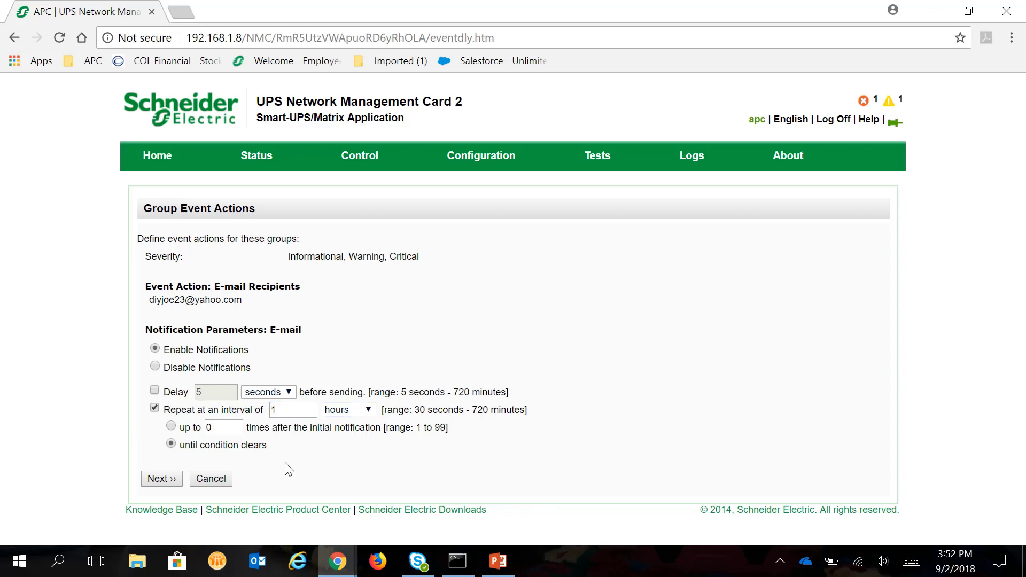
pyautogui.click(172, 428)
pyautogui.press('Tab')
pyautogui.press('BackSpace')
pyautogui.write('1')
pyautogui.click(180, 479)
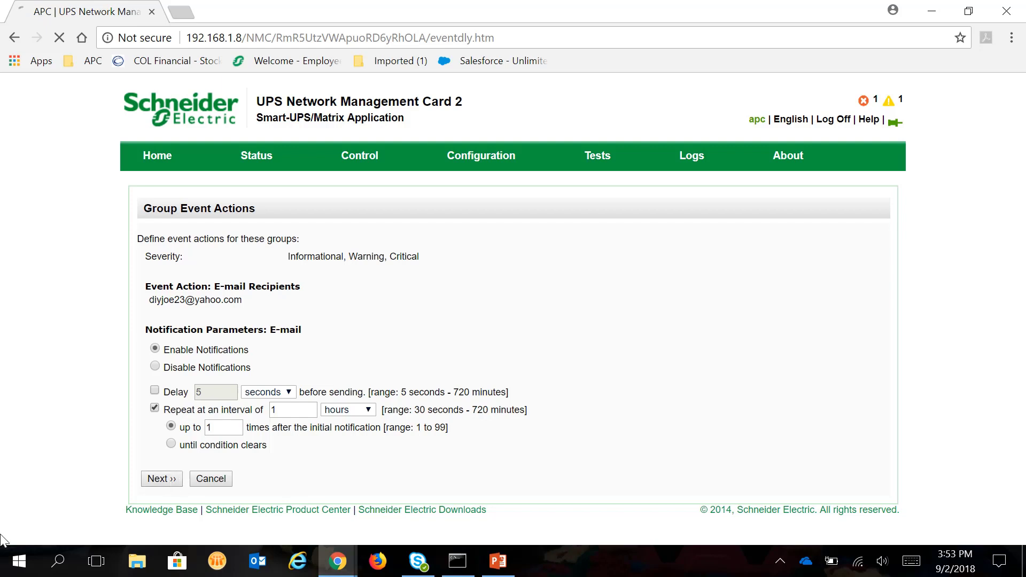